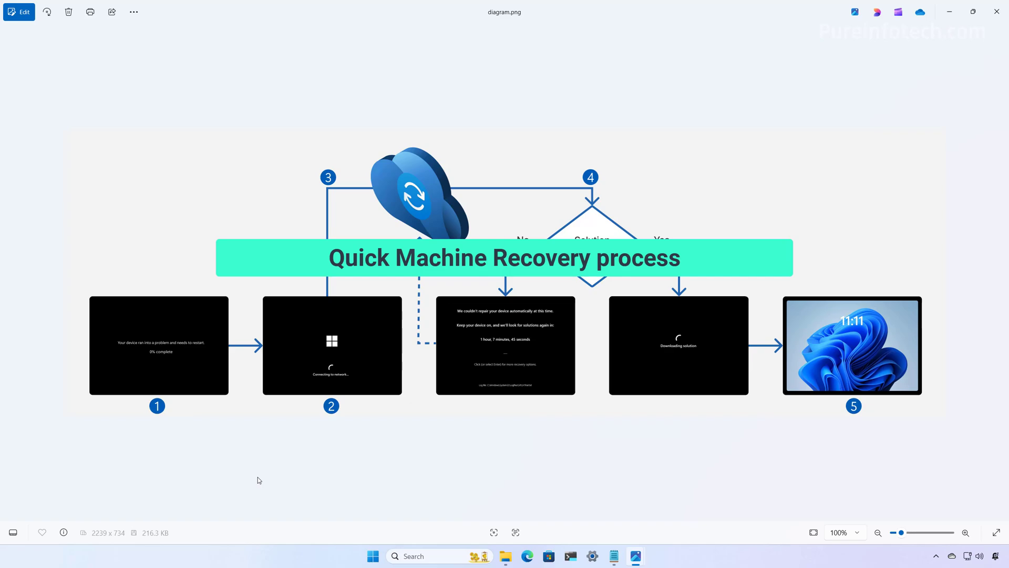
- Zoom into the recovery diagram, pan across boxes 1–5, and zoom back out
scroll(270, 378, "up", 5)
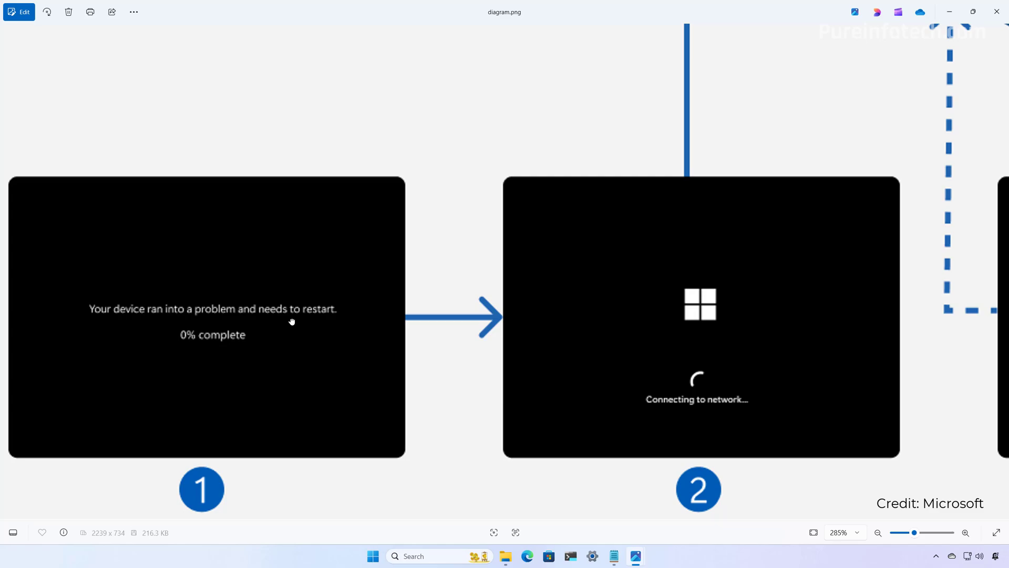
scroll(463, 323, "right", 3)
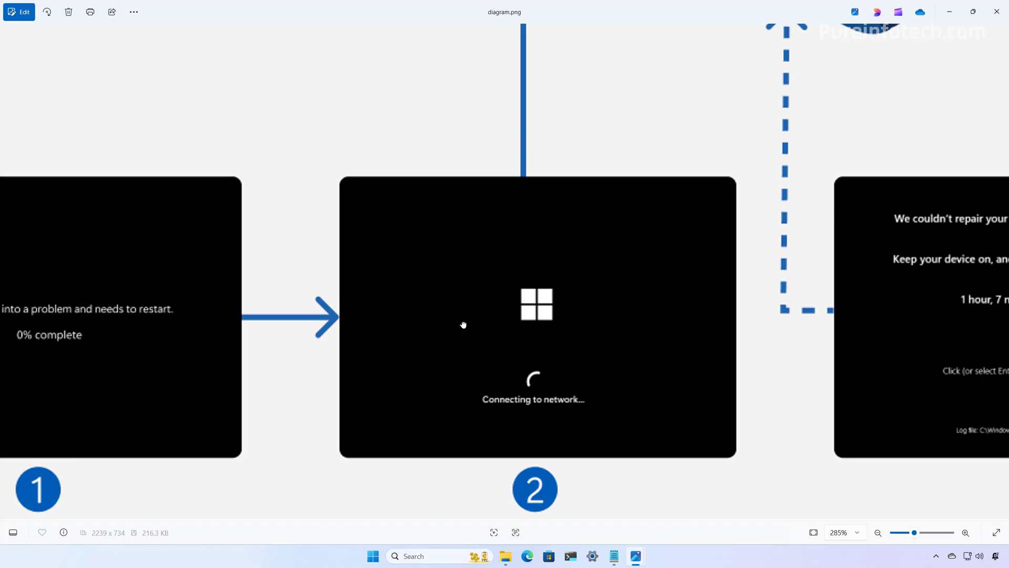
left_click_drag(559, 331, 501, 332)
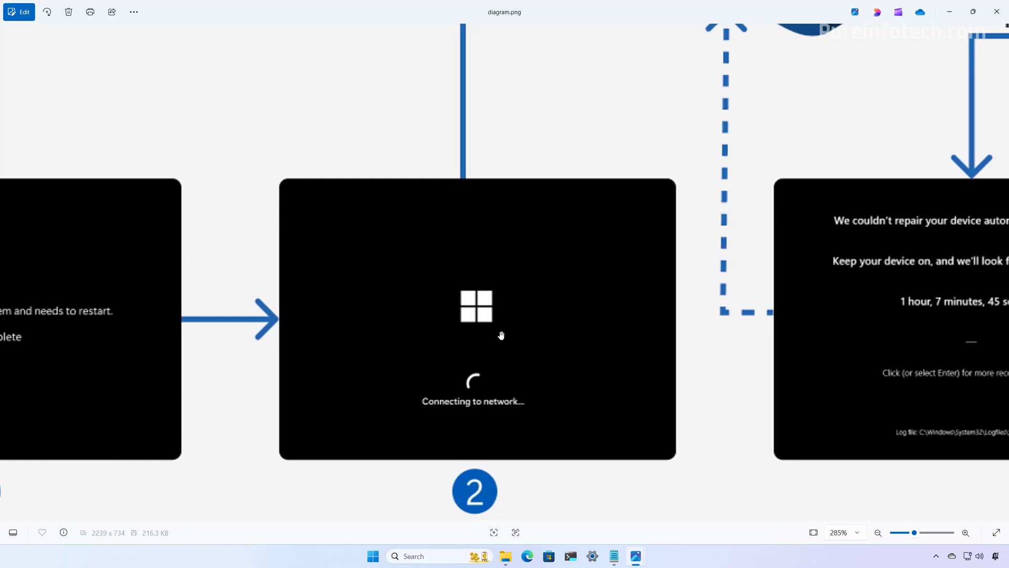
scroll(500, 332, "down", 2)
scroll(526, 416, "down", 3)
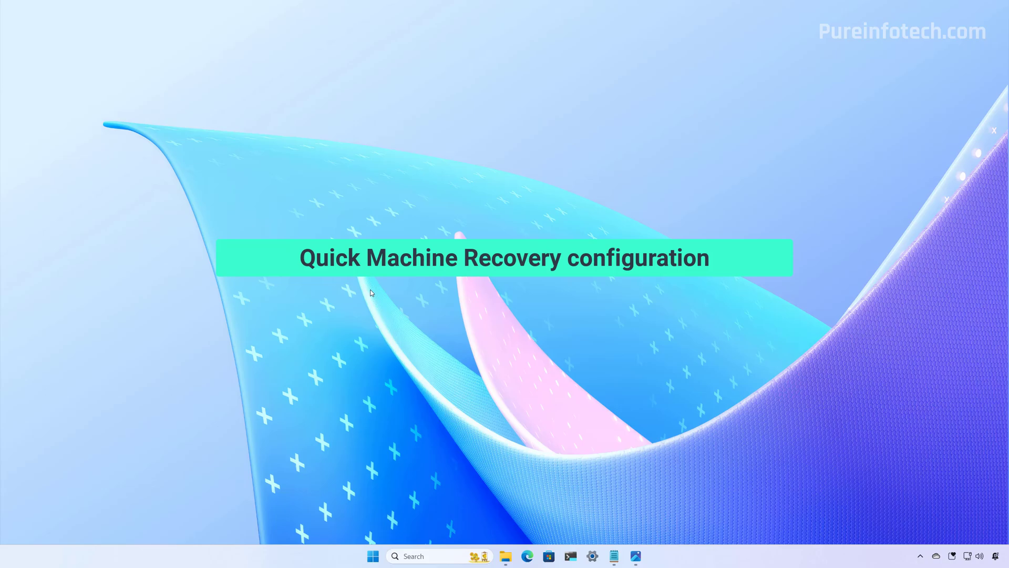
- Bring up settings.xml and highlight the Wifi line and the CloudRemediation state value 1
left_click(619, 560)
left_click(666, 504)
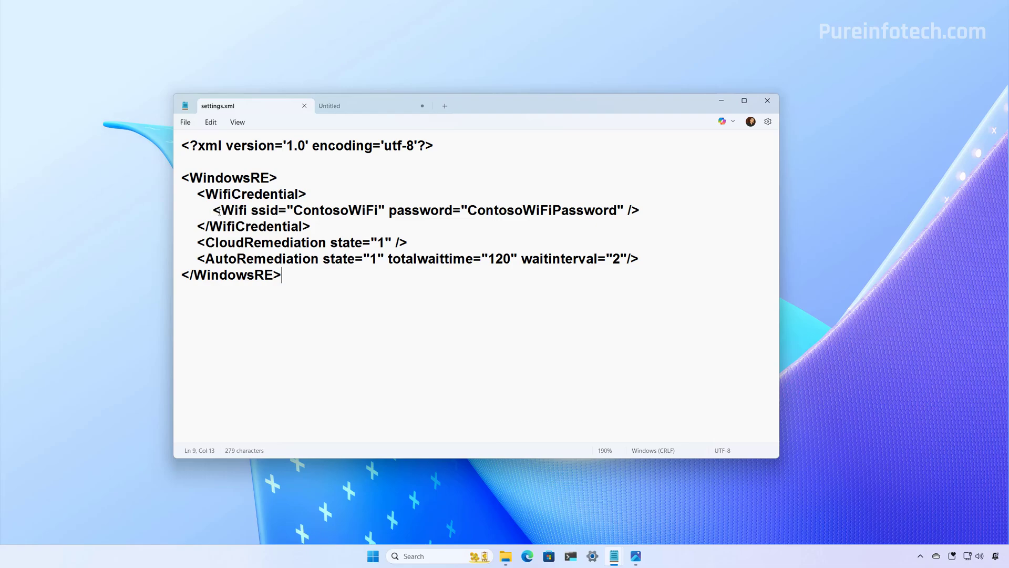
left_click_drag(216, 212, 648, 212)
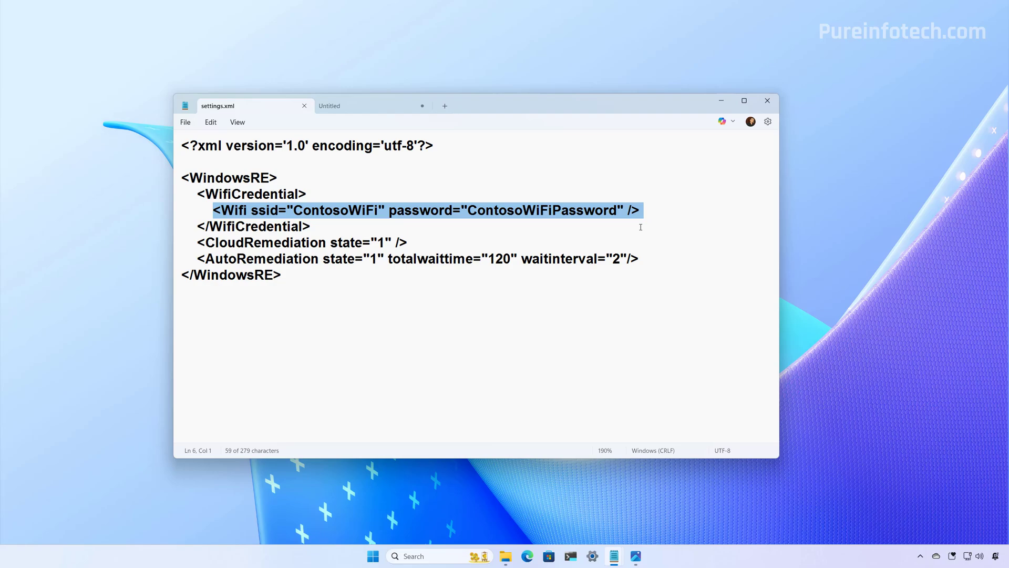
left_click_drag(197, 242, 408, 242)
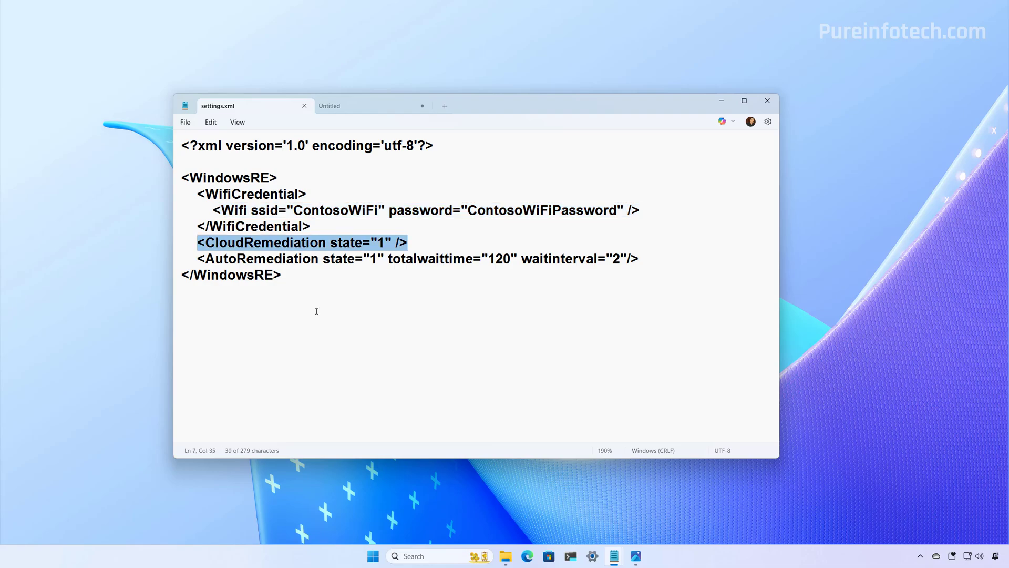
left_click(376, 243)
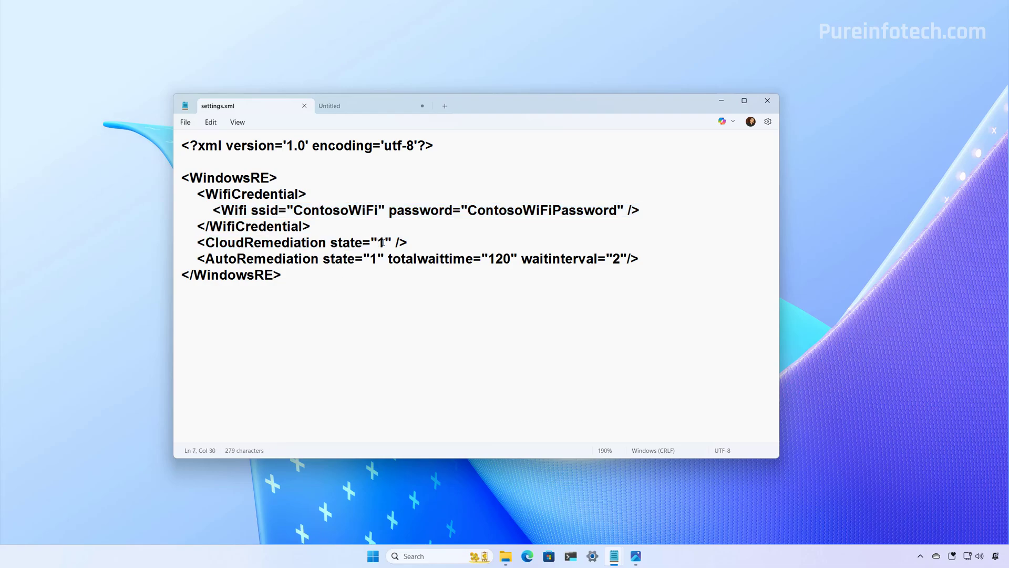
key("shift+Right")
- Highlight the AutoRemediation state value 1 and the totalwaittime value
left_click(230, 259)
left_click_drag(366, 258, 379, 259)
left_click(361, 323)
left_click_drag(488, 259, 503, 258)
left_click(537, 322)
- Show settings.xml inside the C:\myrec folder, then put the folder window away
left_click(506, 555)
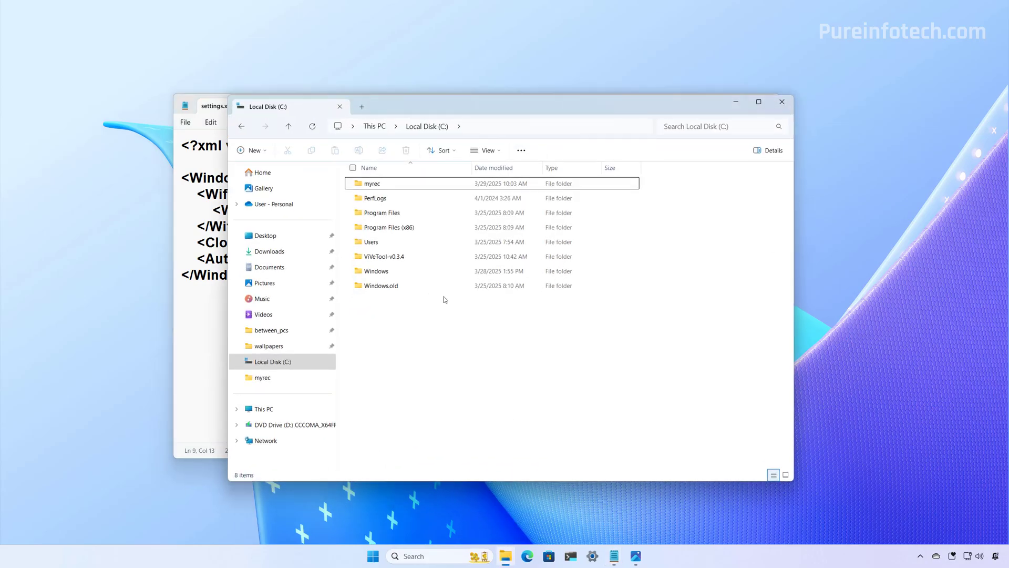
double_click(373, 188)
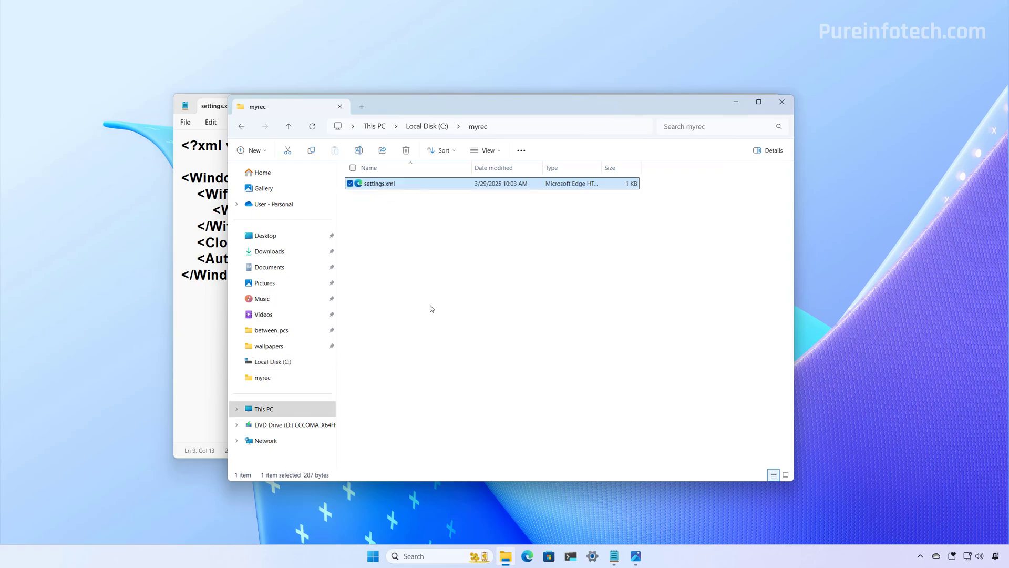
left_click(726, 103)
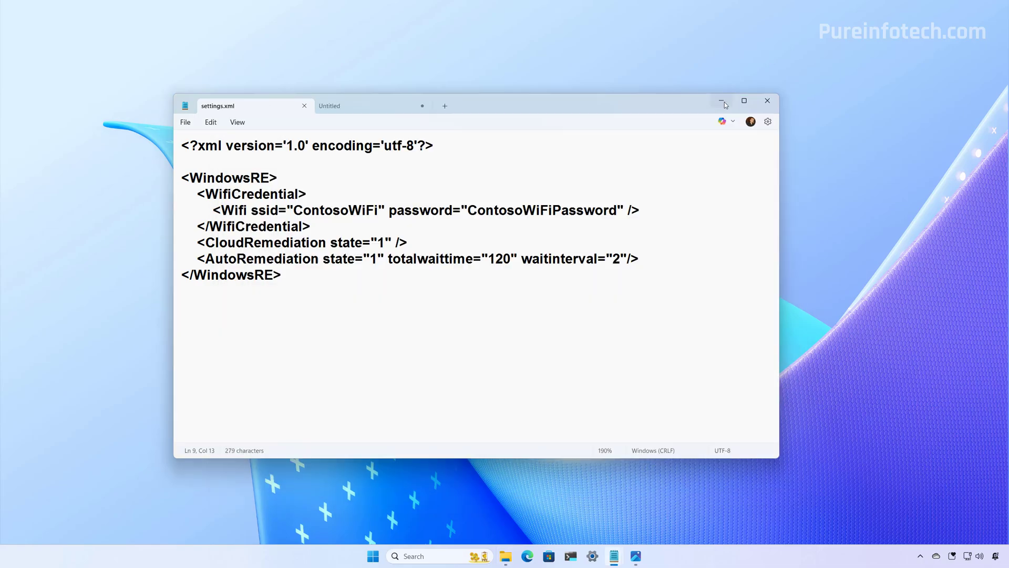
- Run reagentc.exe /getrecoverysettings in an administrator Terminal, showing all recovery states at 0
left_click(343, 109)
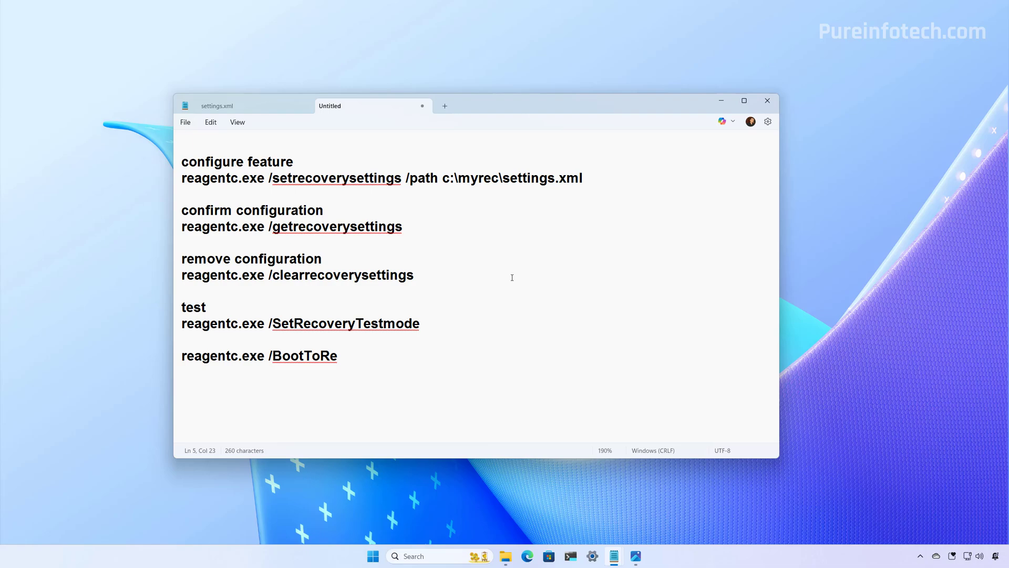
left_click(572, 558)
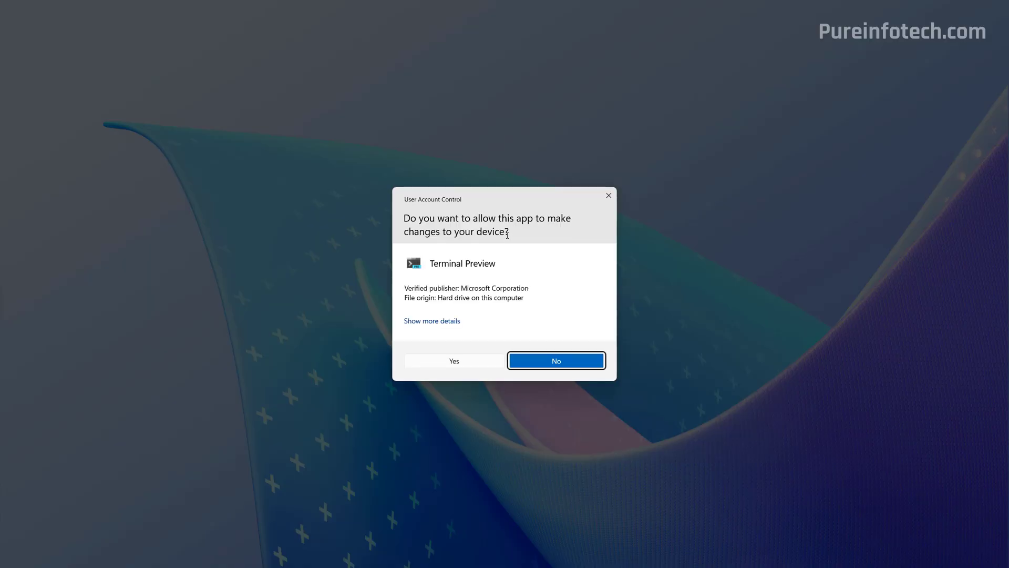
left_click(462, 362)
left_click_drag(404, 227, 181, 227)
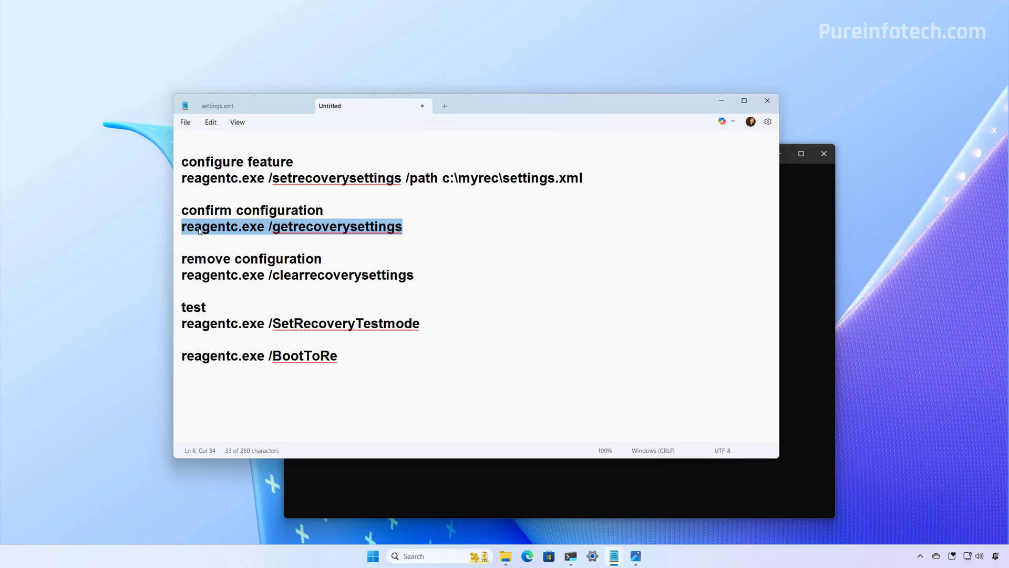
right_click(217, 230)
left_click(245, 281)
left_click(799, 351)
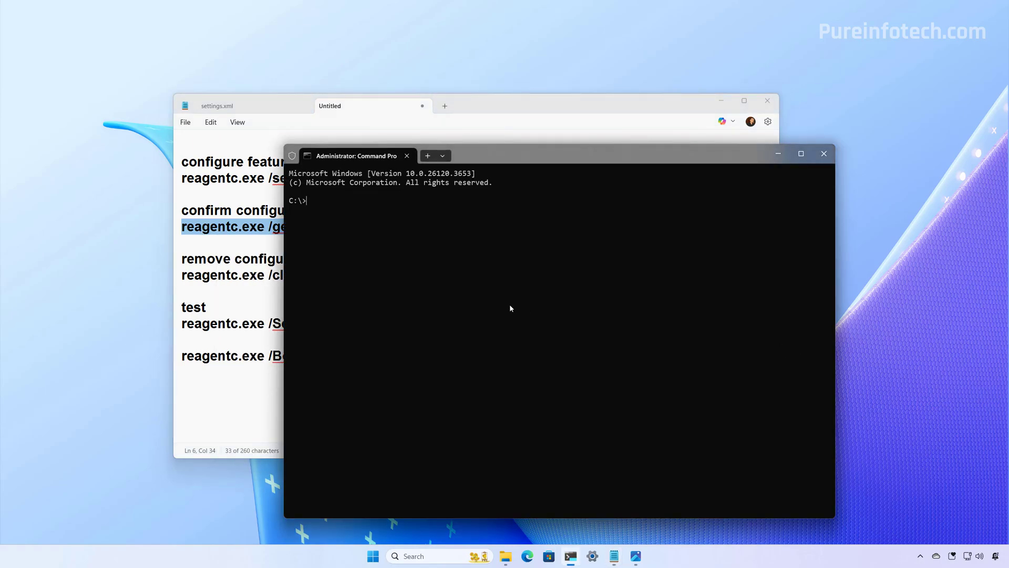
key("ctrl+v")
key("Return")
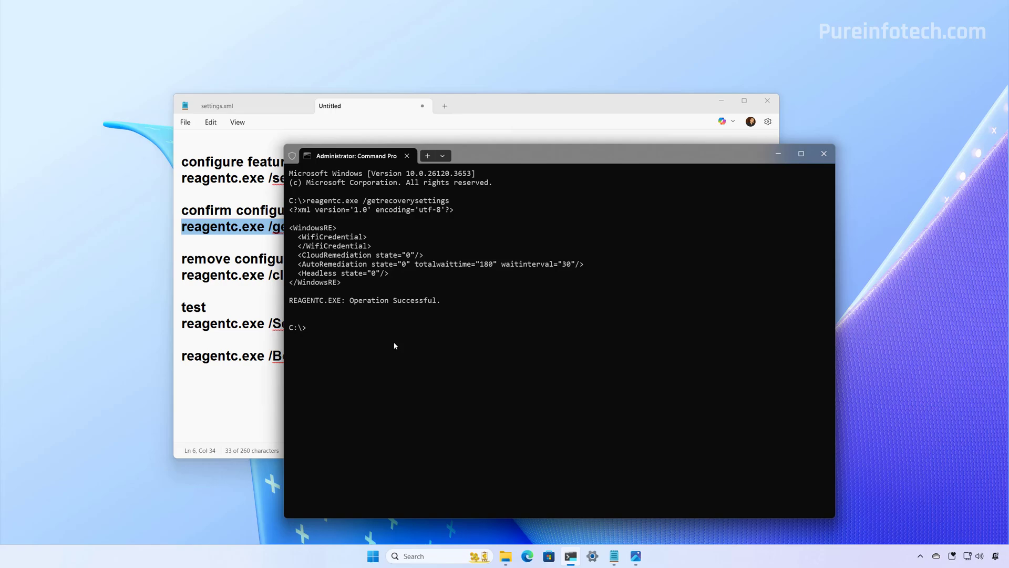
- Apply recovery settings with reagentc.exe /setrecoverysettings using c:\myrec\settings.xml
left_click(232, 210)
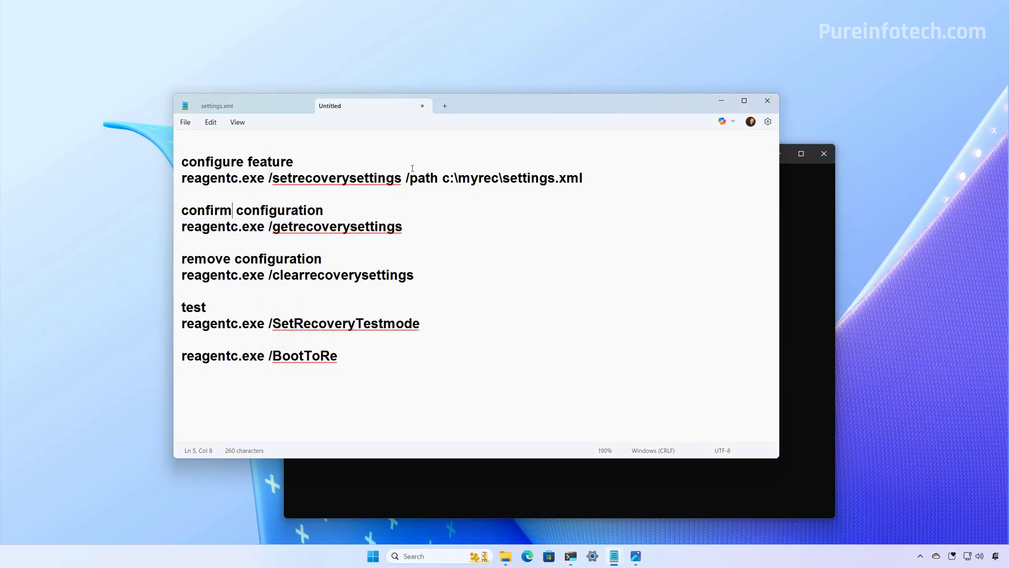
left_click_drag(583, 178, 181, 178)
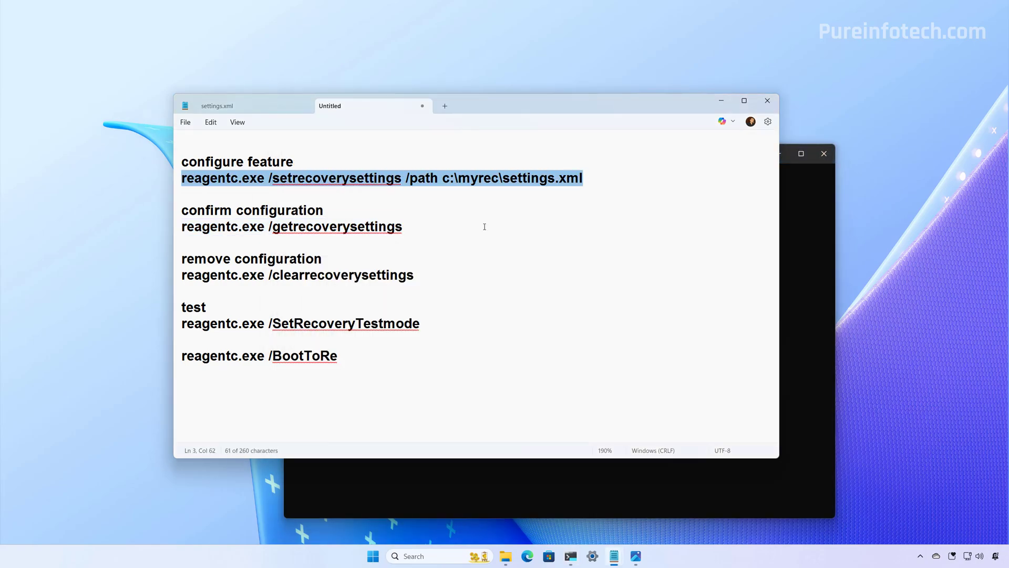
left_click(484, 226)
left_click_drag(443, 178, 607, 188)
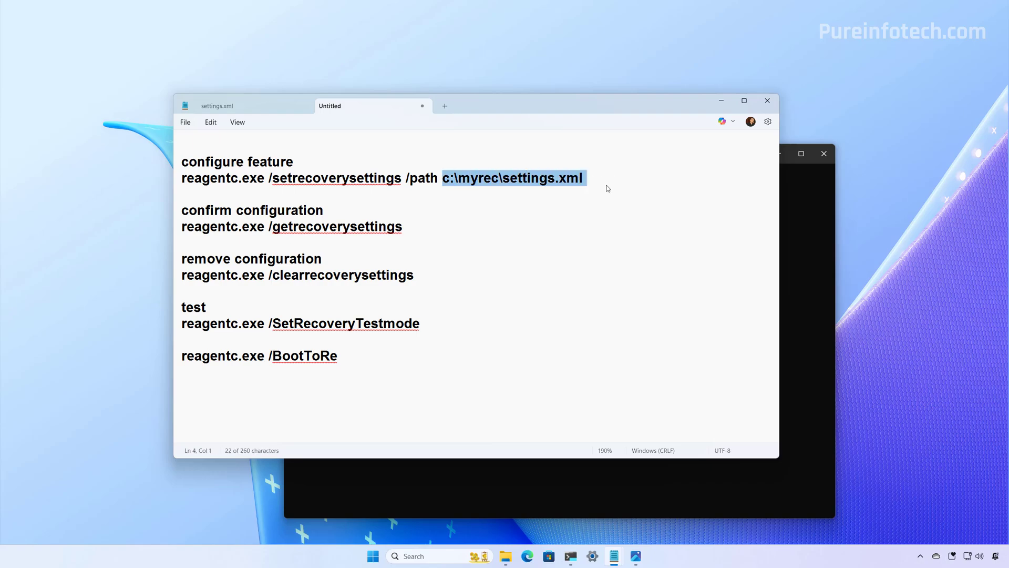
left_click(567, 211)
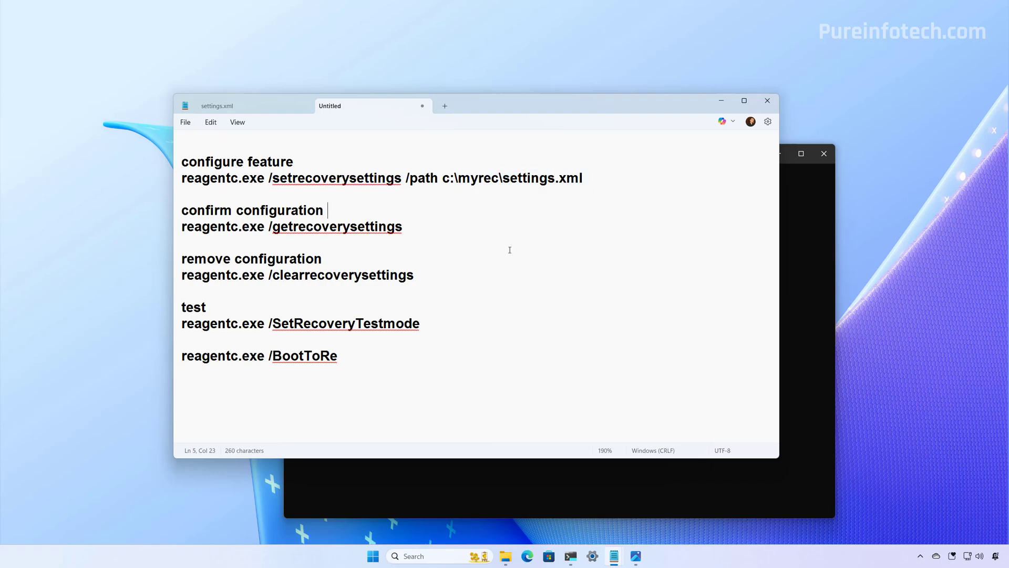
left_click_drag(442, 178, 583, 178)
key("ctrl+c")
left_click(408, 501)
key("ctrl+v")
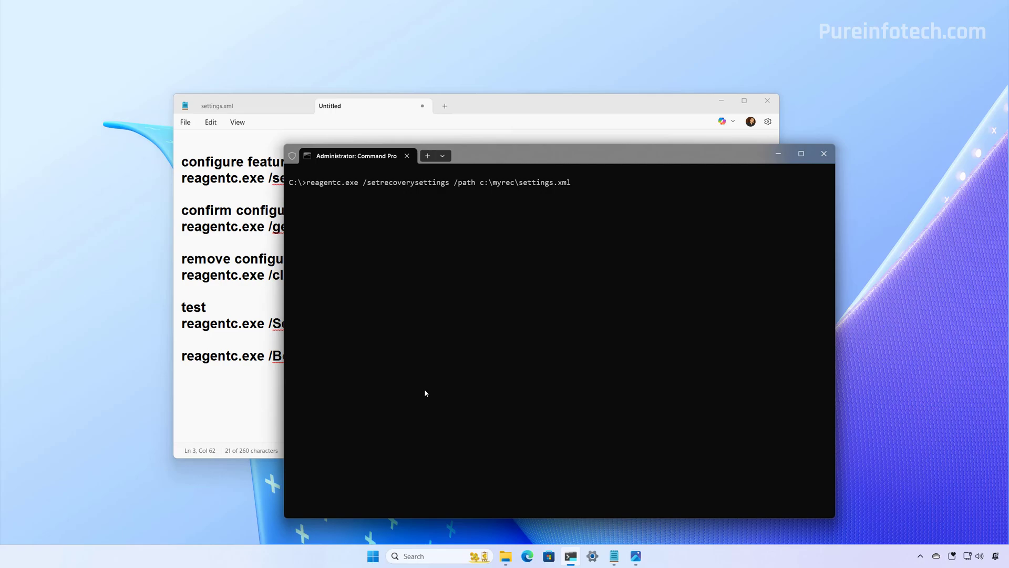
key("ctrl+equal")
key("ctrl+equal")
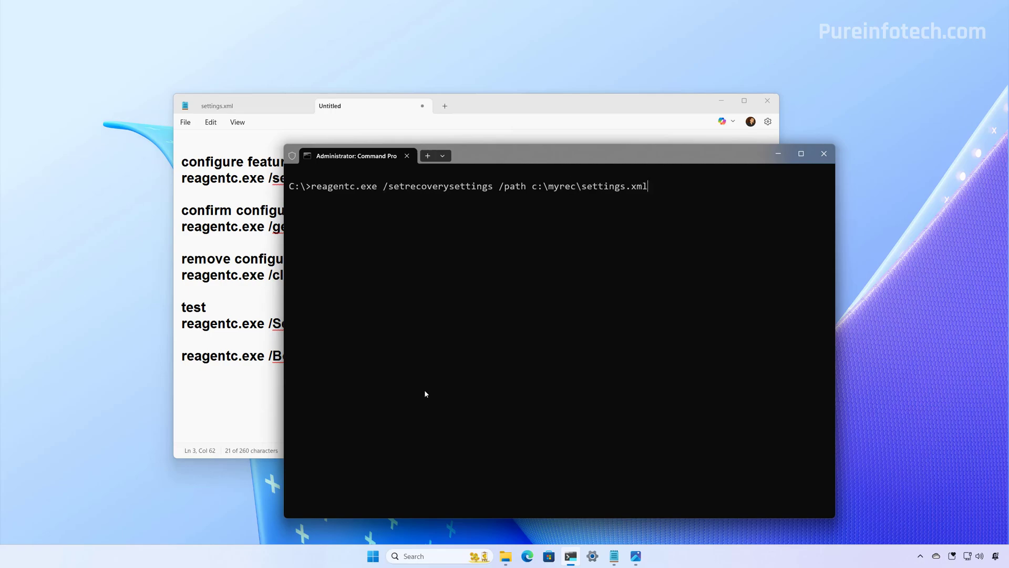
key("Return")
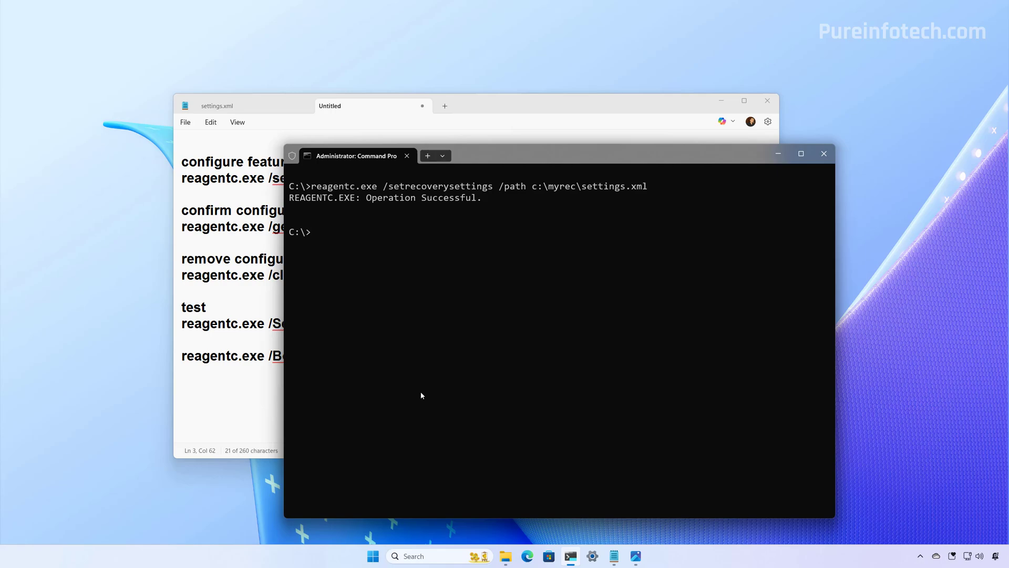
- Rerun reagentc.exe /getrecoverysettings, now showing CloudRemediation and AutoRemediation at state 1
key("alt+Tab")
left_click(454, 227)
left_click_drag(445, 227, 173, 230)
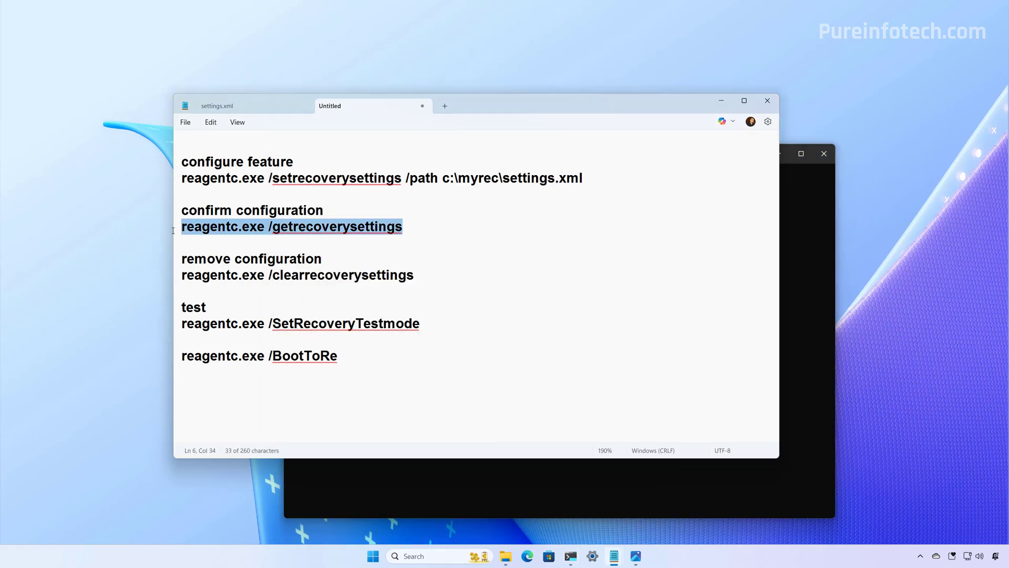
left_click(620, 461)
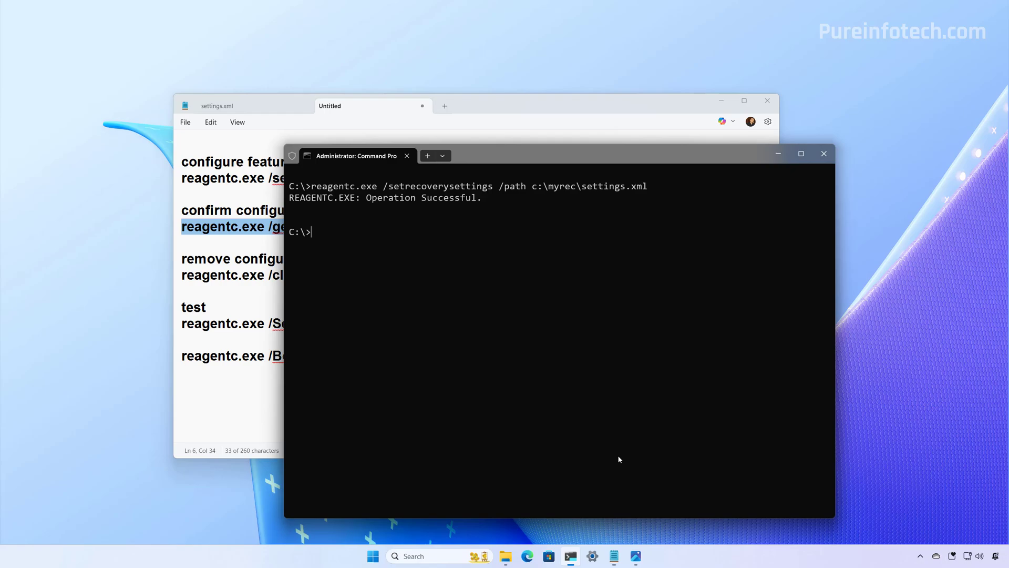
key("ctrl+v")
key("Return")
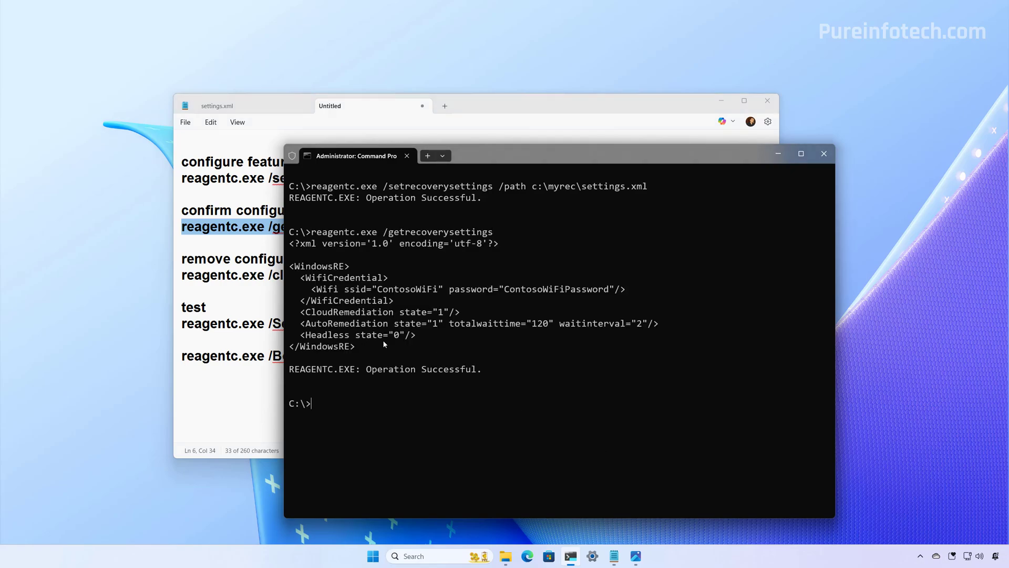
- Turn on recovery test mode with reagentc.exe /SetRecoveryTestmode
left_click(250, 289)
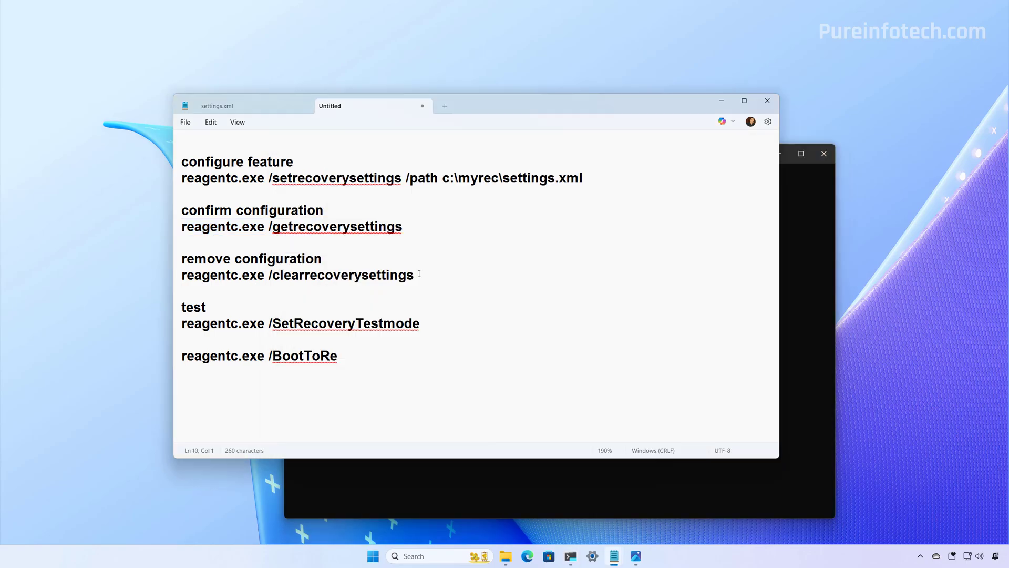
left_click_drag(419, 274, 181, 275)
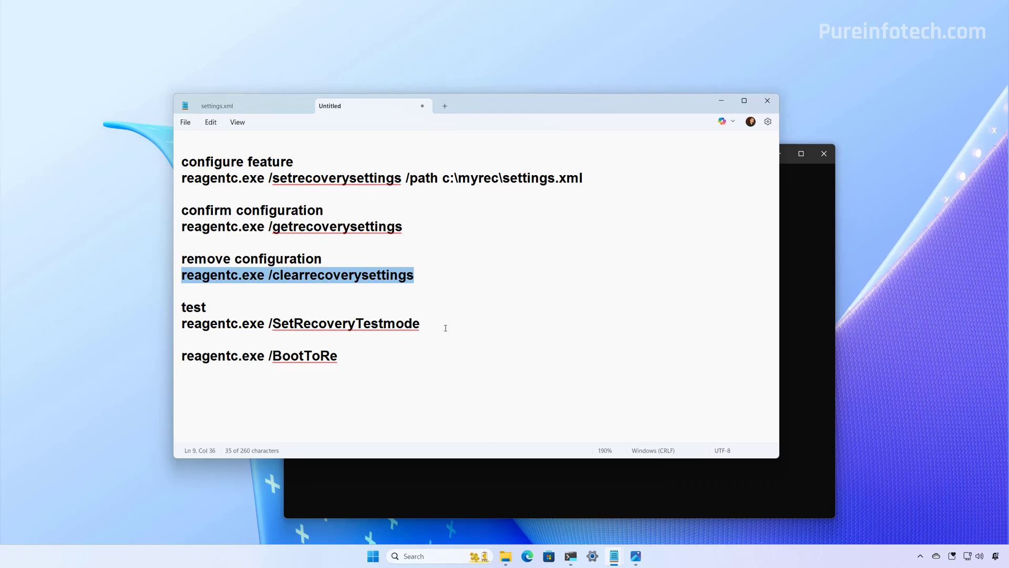
left_click_drag(422, 324, 180, 324)
right_click(197, 327)
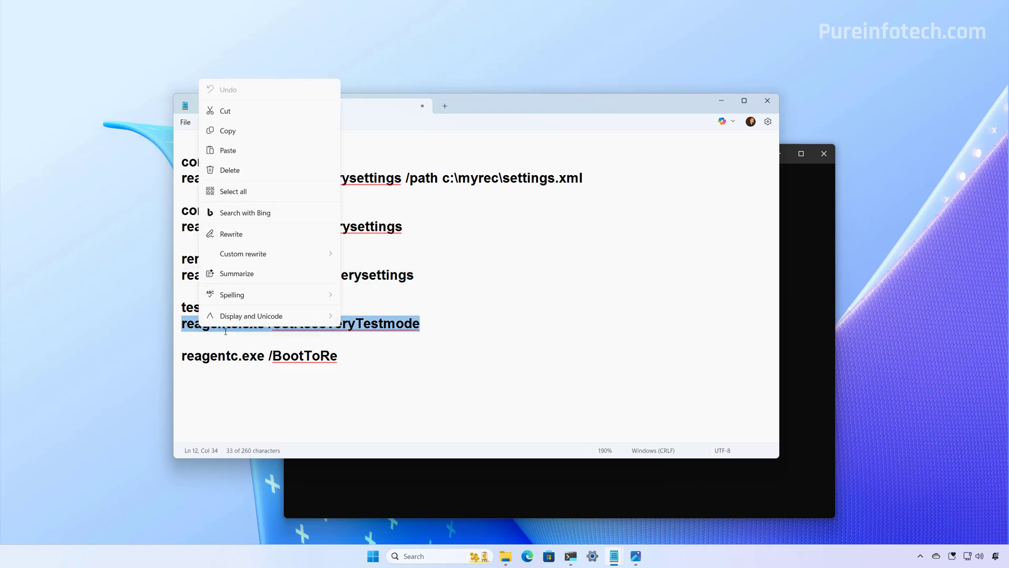
left_click(237, 131)
left_click(452, 507)
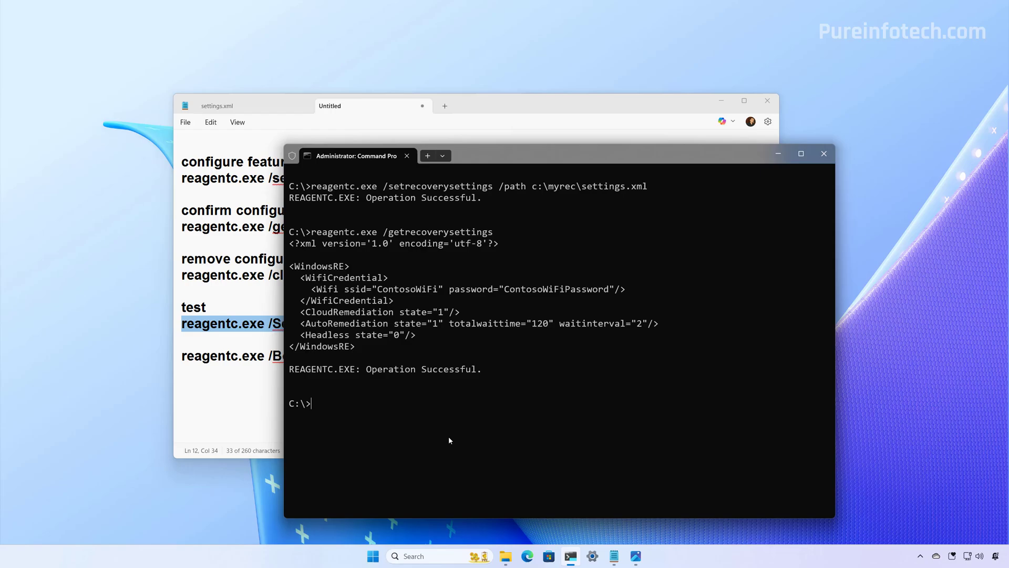
key("ctrl+v")
key("Return")
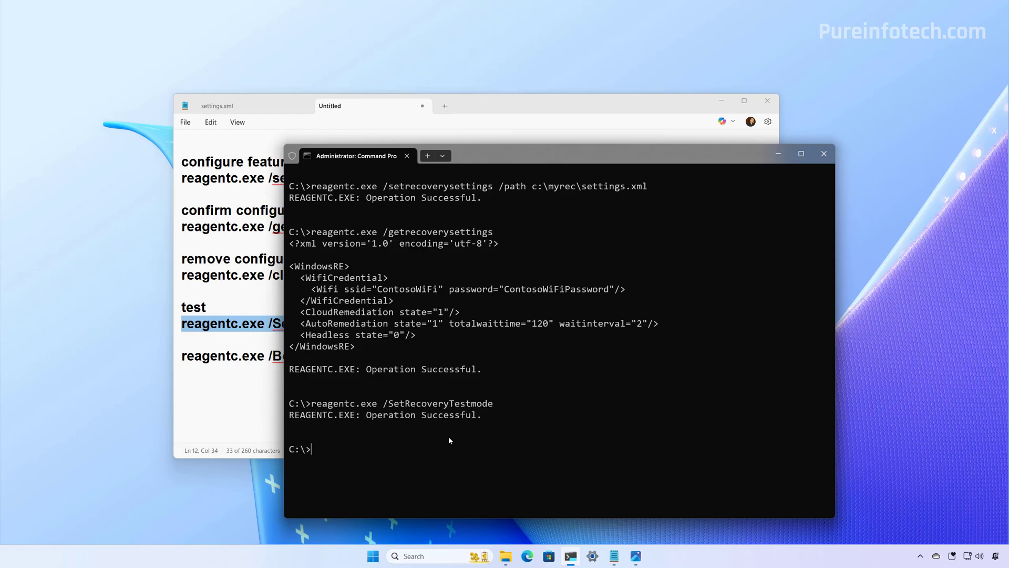
- Schedule the boot to recovery with reagentc.exe /BootToRe and reveal the desktop
key("alt+Tab")
left_click_drag(376, 362, 182, 362)
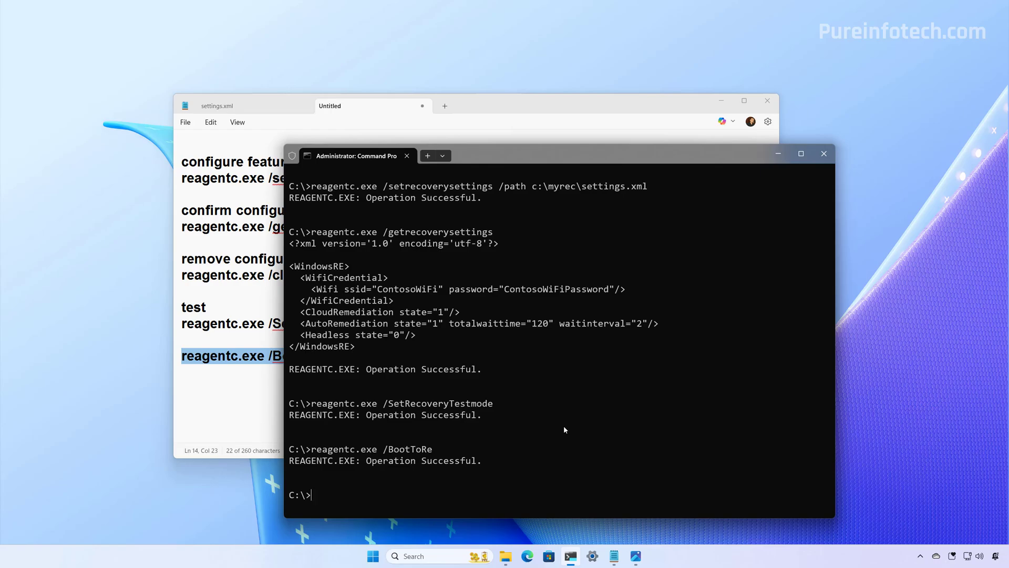
key("super+d")
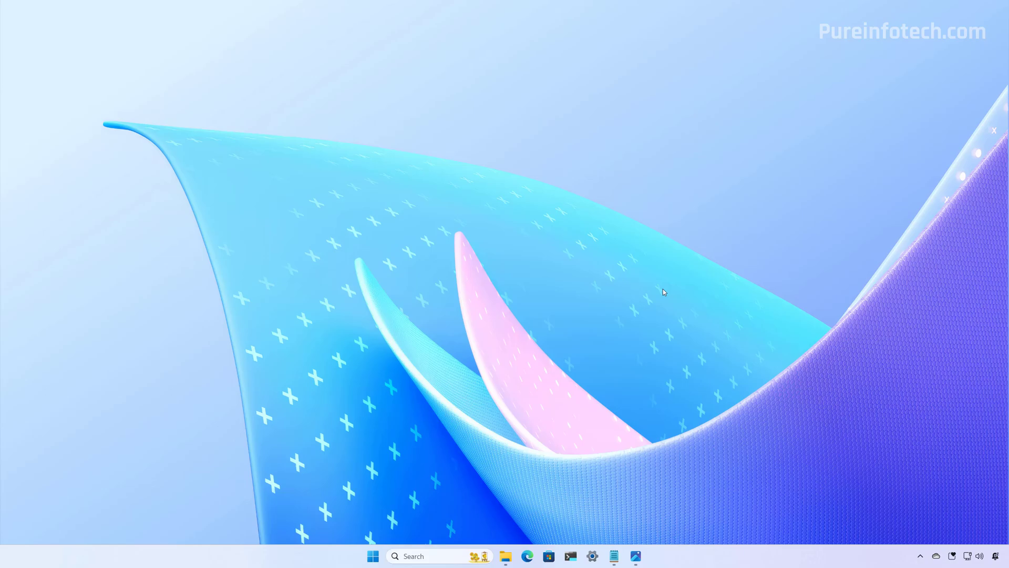
- Bring up windows-11-quick-machine-recovery.jpg showing the Advanced options recovery screen
key("alt+Tab")
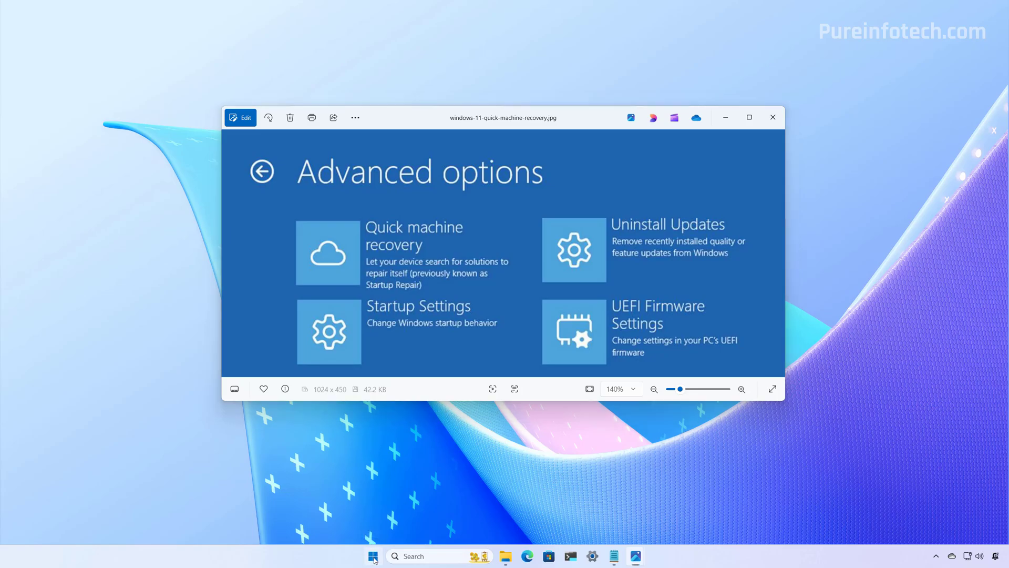
- Restart the PC from the Start menu's power options
left_click(373, 556)
left_click(627, 520)
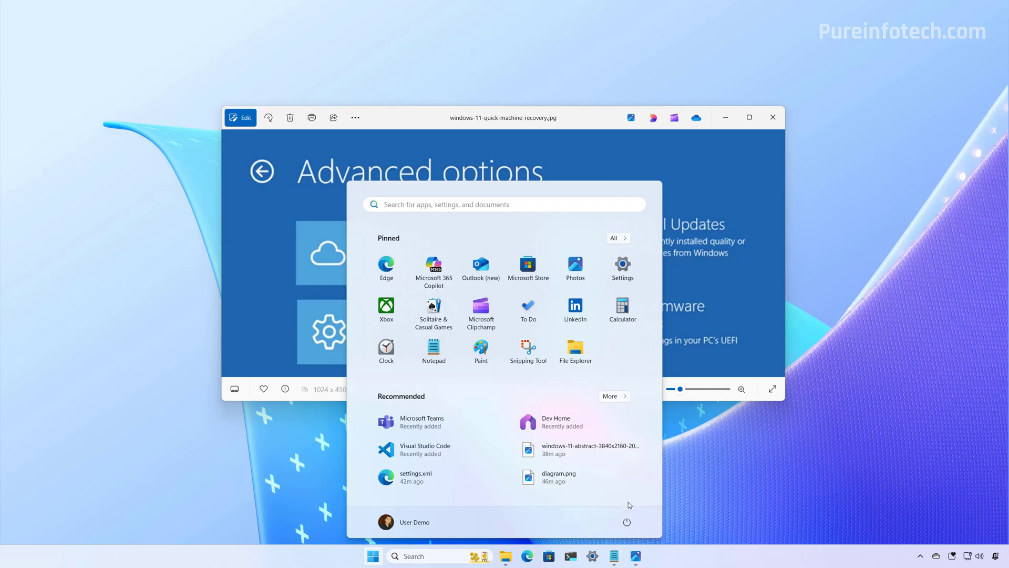
left_click(627, 501)
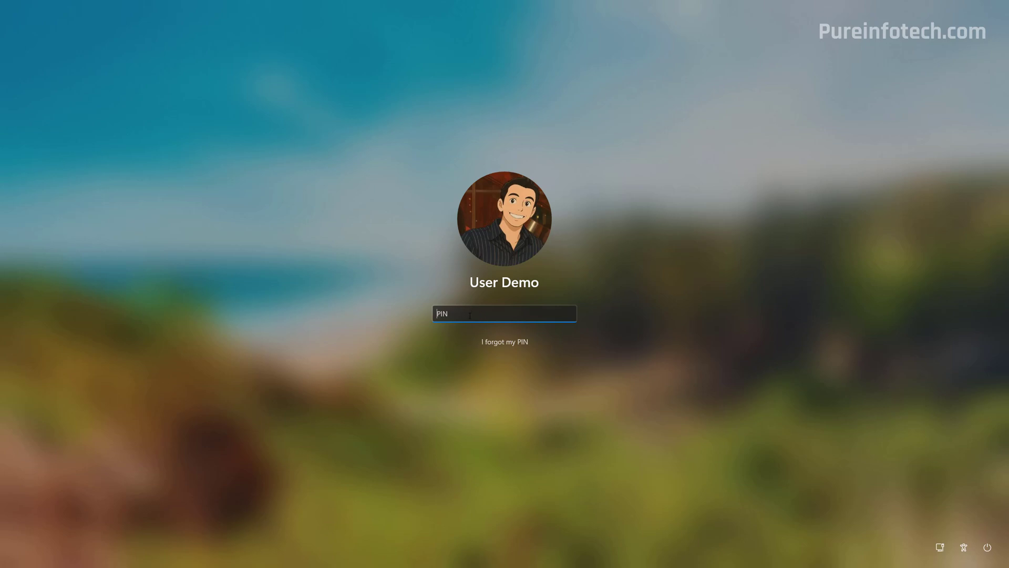
- Enter the sign-in PIN at the lock screen
type("1234")
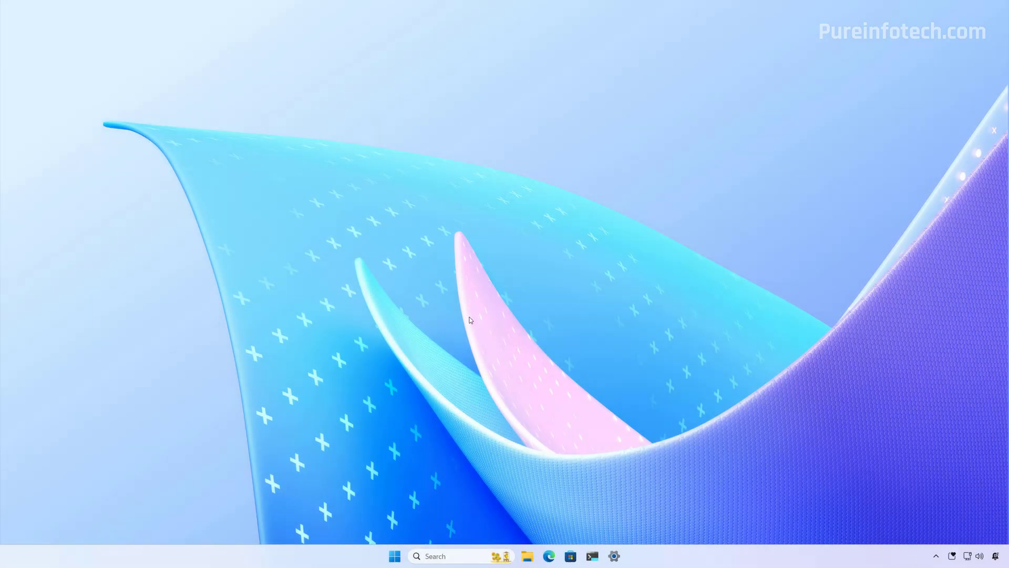